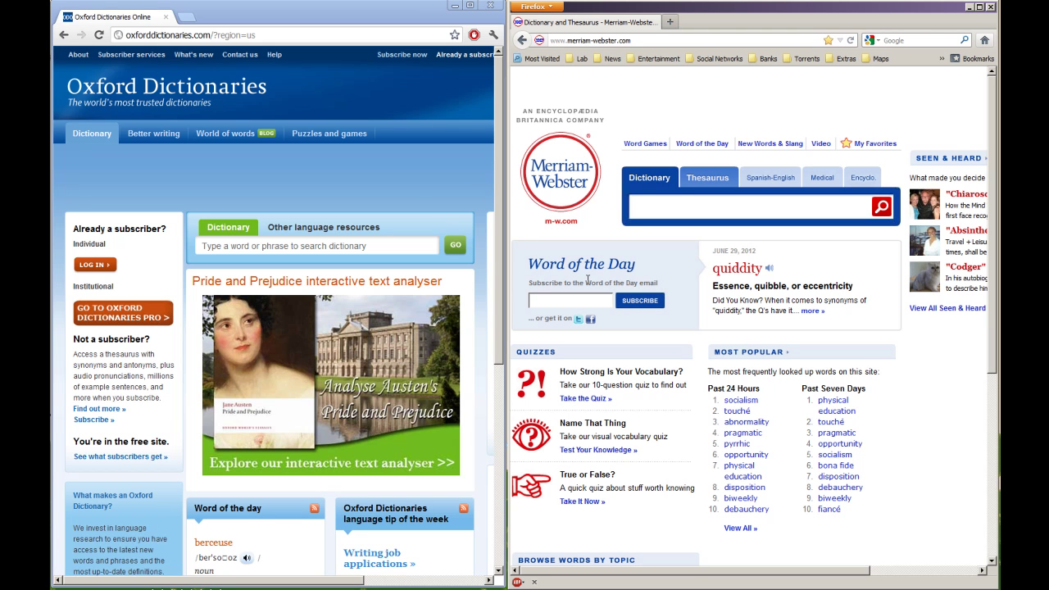
# Step: Activate the Chrome window showing the Oxford Dictionaries page, briefly toggling to Firefox and back
pyautogui.click(323, 16)
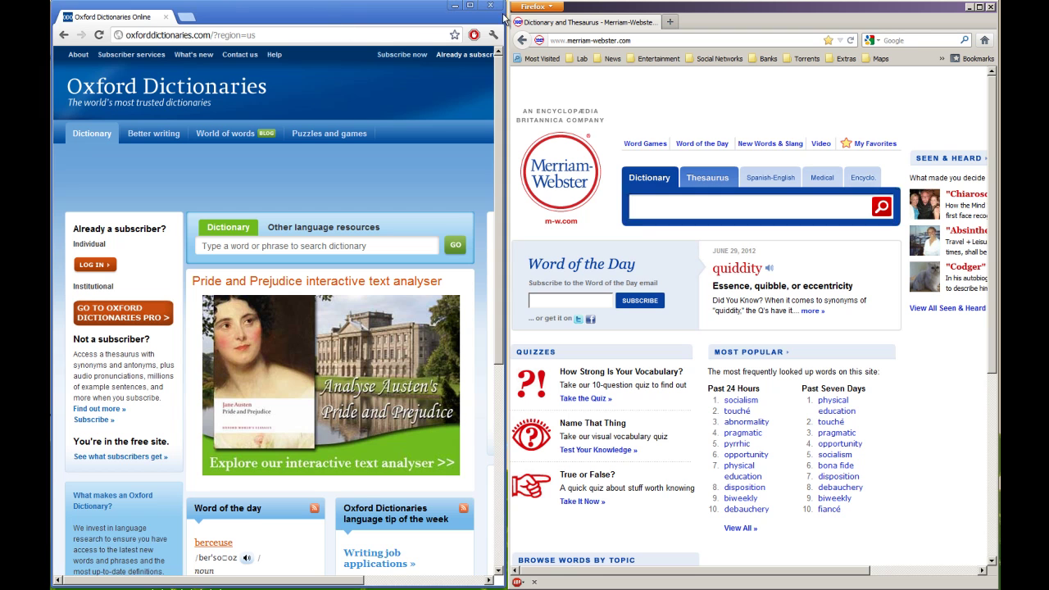
pyautogui.click(586, 13)
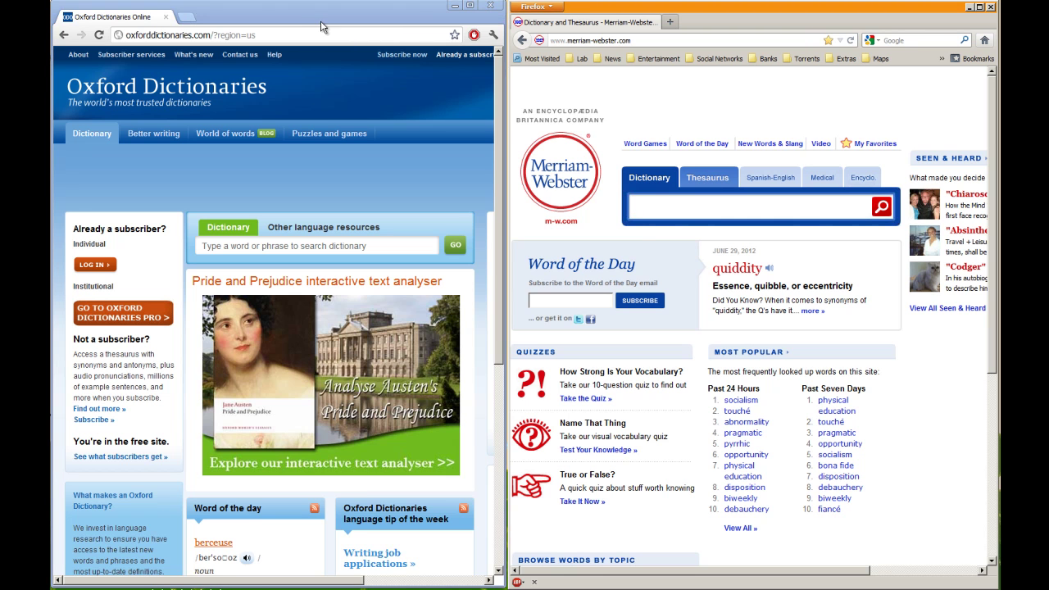
pyautogui.click(294, 20)
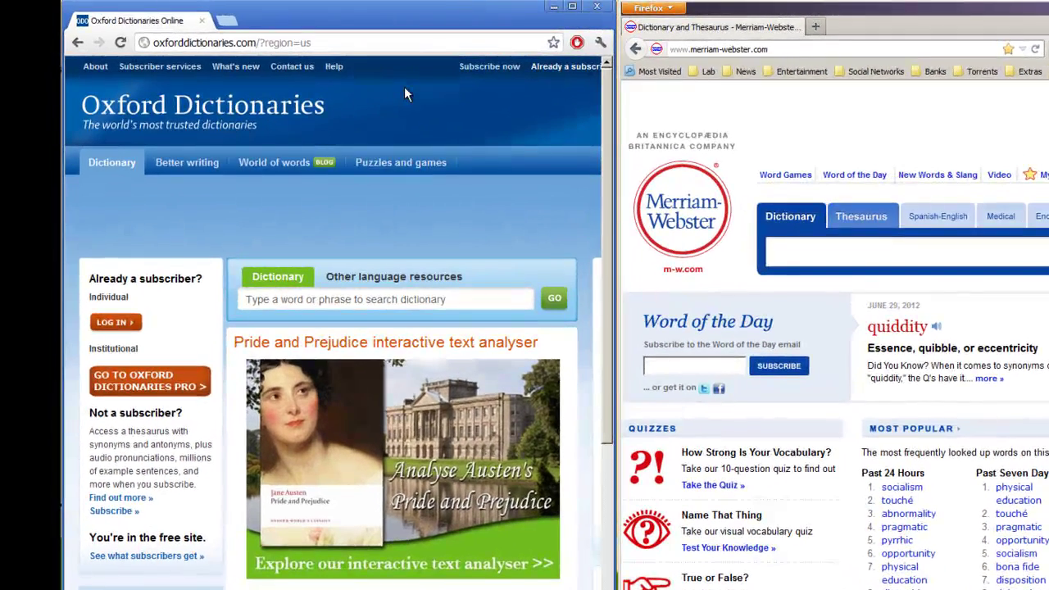
pyautogui.hotkey('ctrl', 'p')
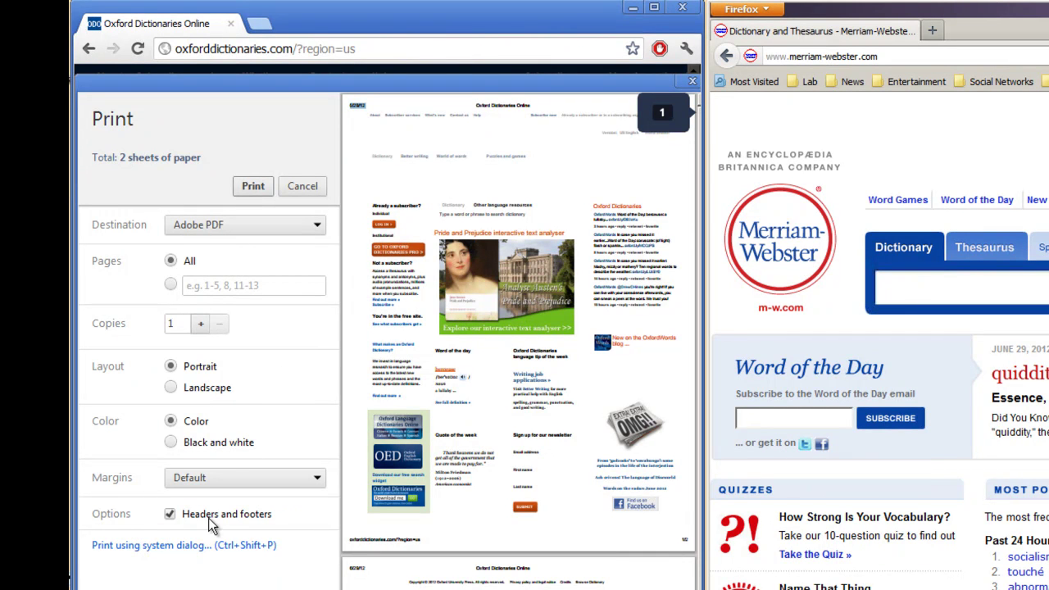
pyautogui.click(171, 514)
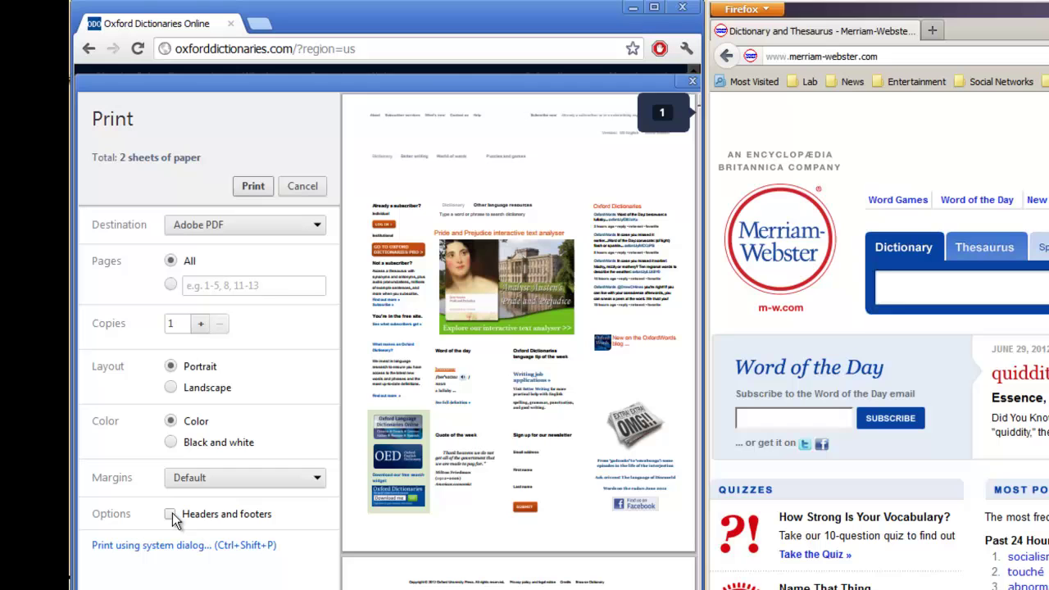
pyautogui.click(171, 515)
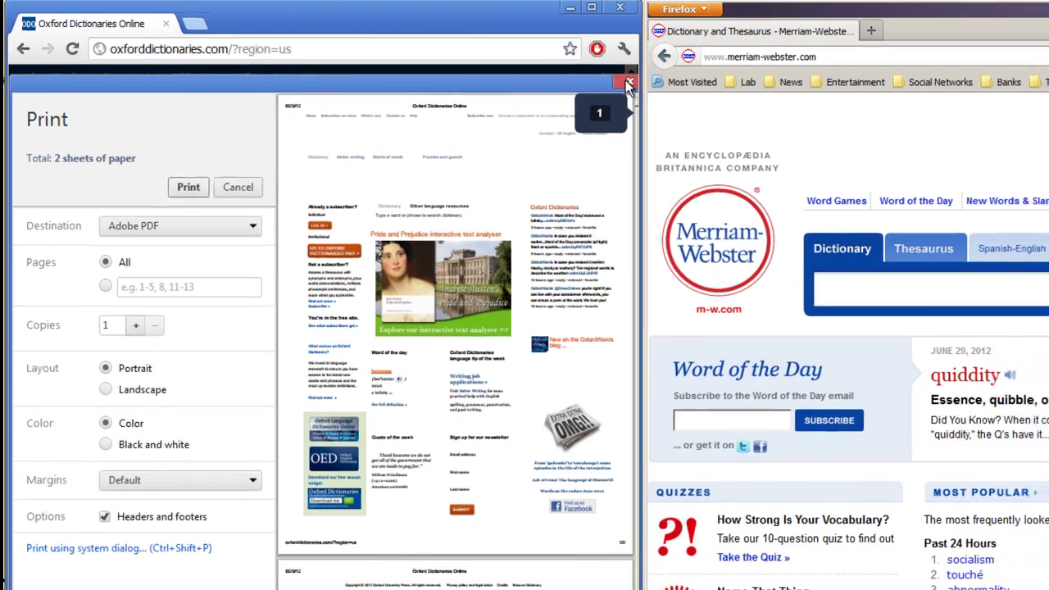
# Step: Close Chrome's print preview and open Firefox's Print Preview of the Merriam-Webster page
pyautogui.click(693, 82)
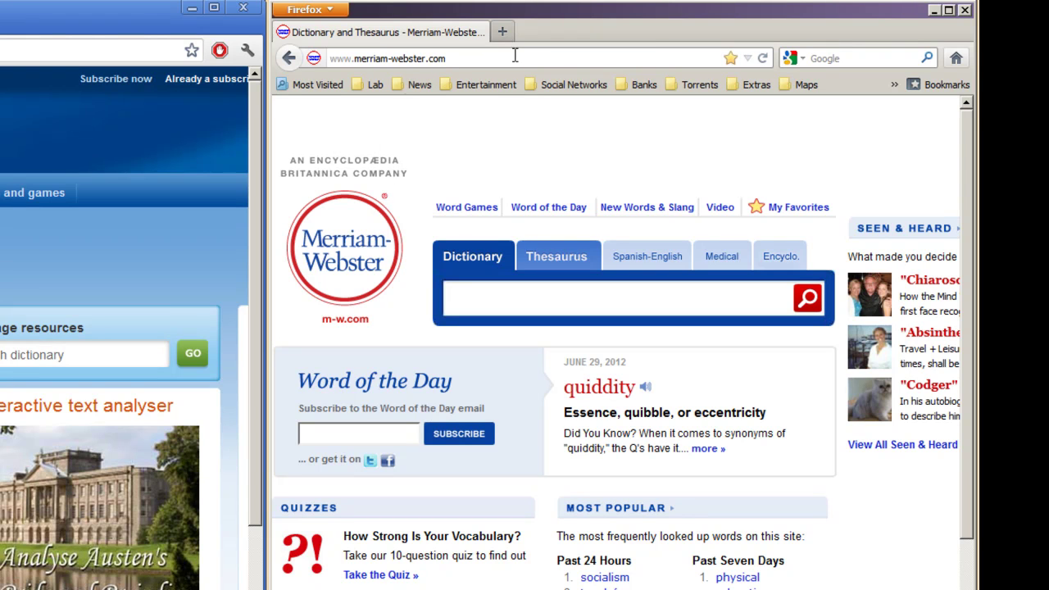
pyautogui.click(328, 10)
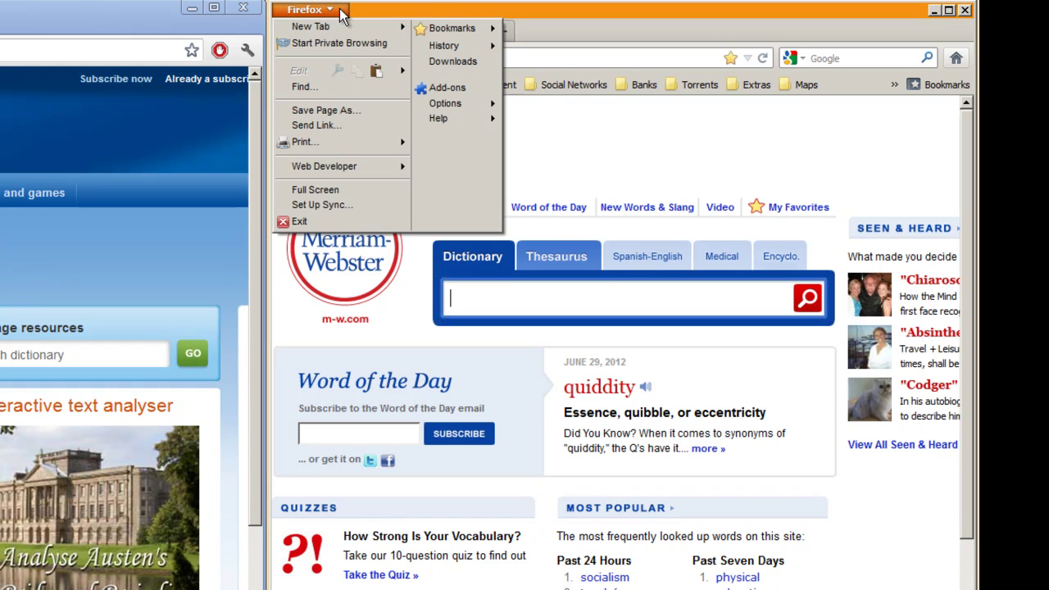
pyautogui.moveTo(400, 143)
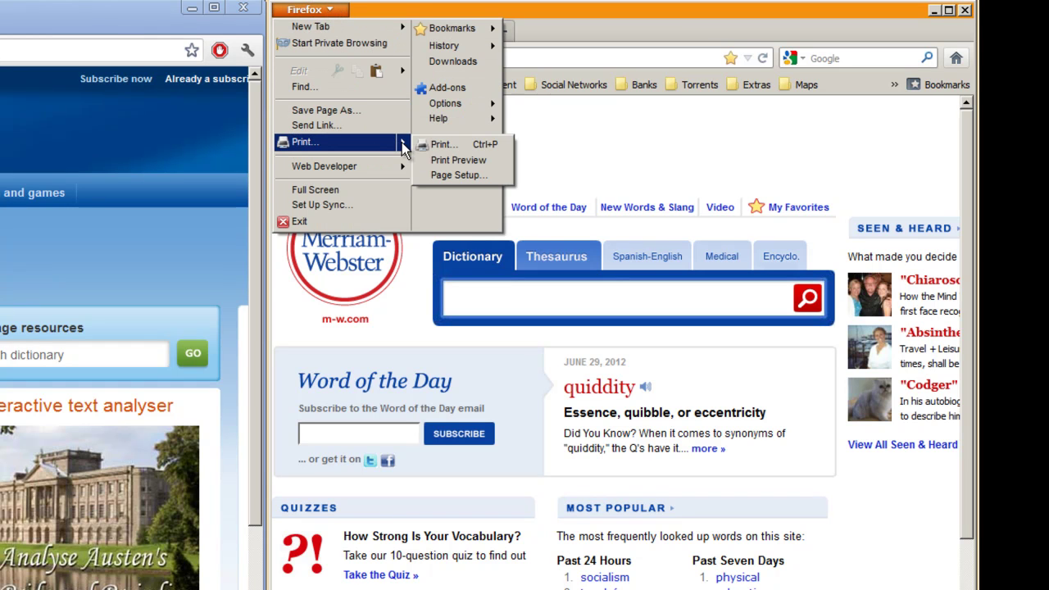
pyautogui.click(470, 161)
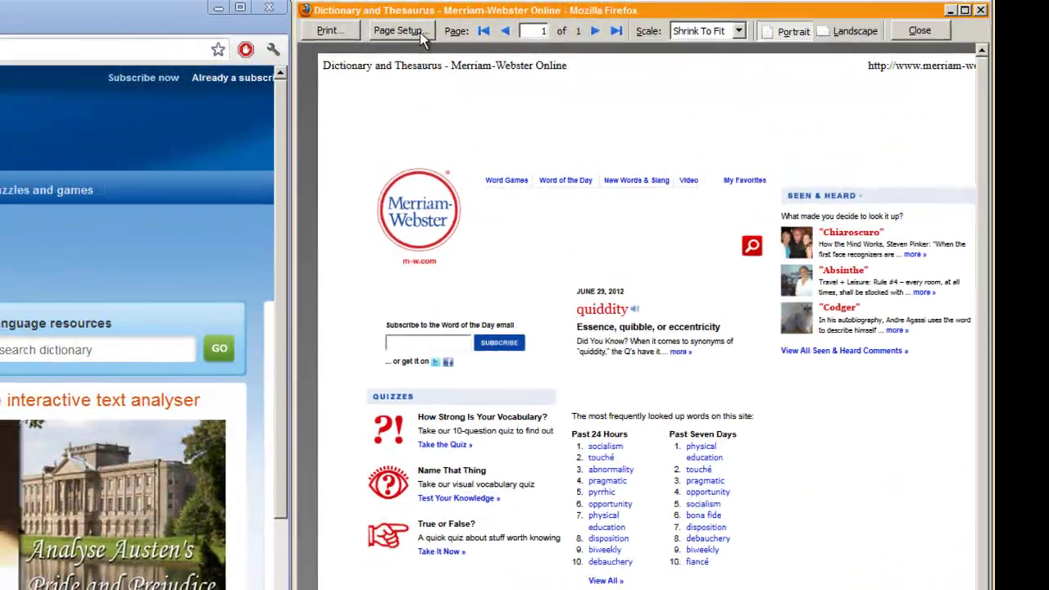
# Step: In Page Setup's Margins & Header/Footer, set the left and right headers to --blank--
pyautogui.click(377, 30)
pyautogui.moveTo(503, 28); pyautogui.dragTo(517, 101)
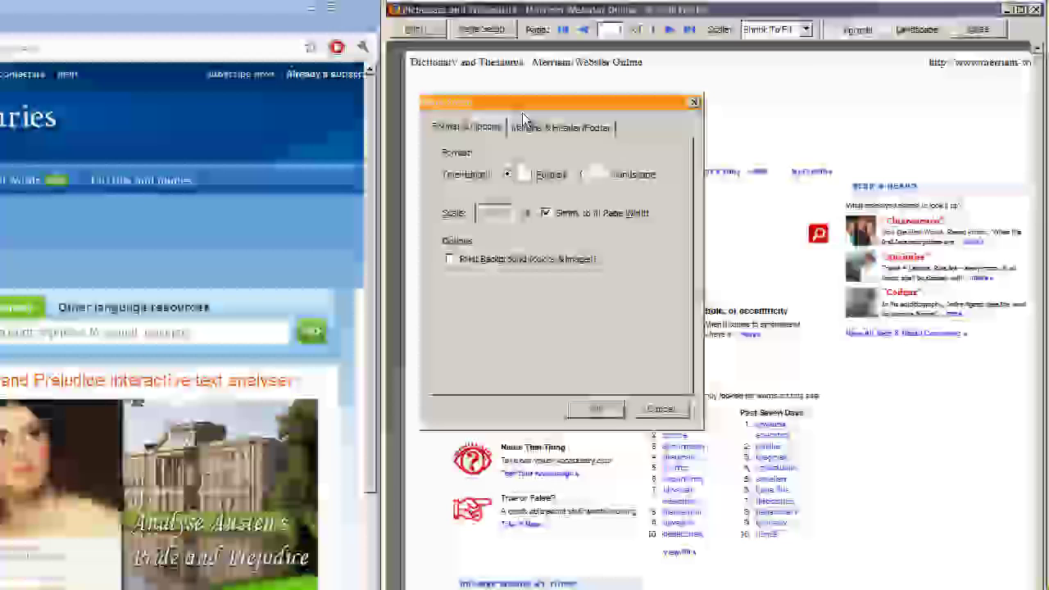
pyautogui.click(536, 129)
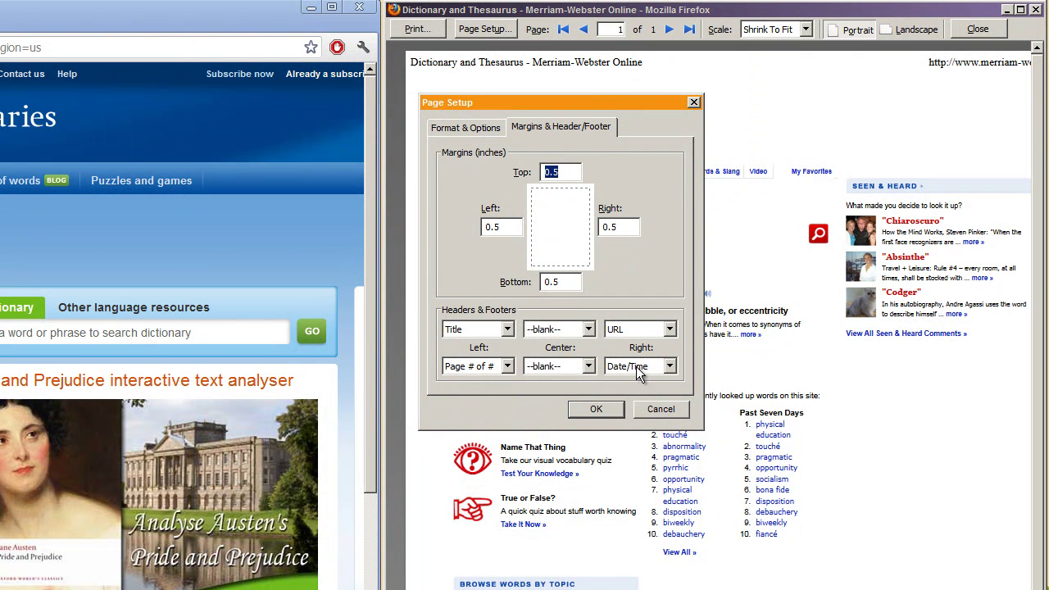
pyautogui.click(508, 329)
pyautogui.click(469, 346)
pyautogui.click(643, 329)
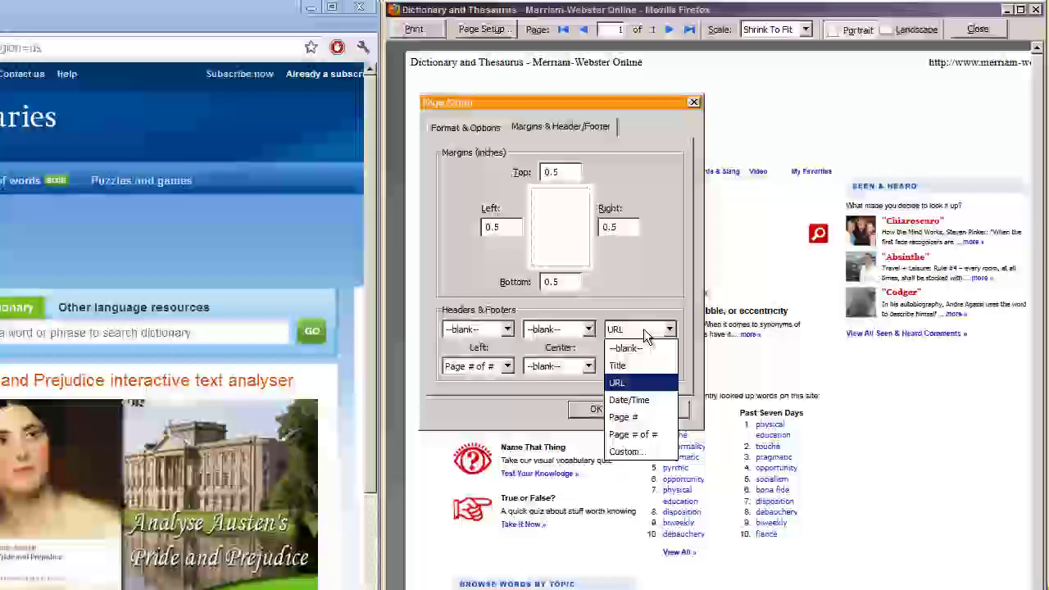
pyautogui.click(644, 344)
# Step: Set the left, center and right footers to --blank--, replacing Date/Time, and apply
pyautogui.click(492, 369)
pyautogui.click(464, 385)
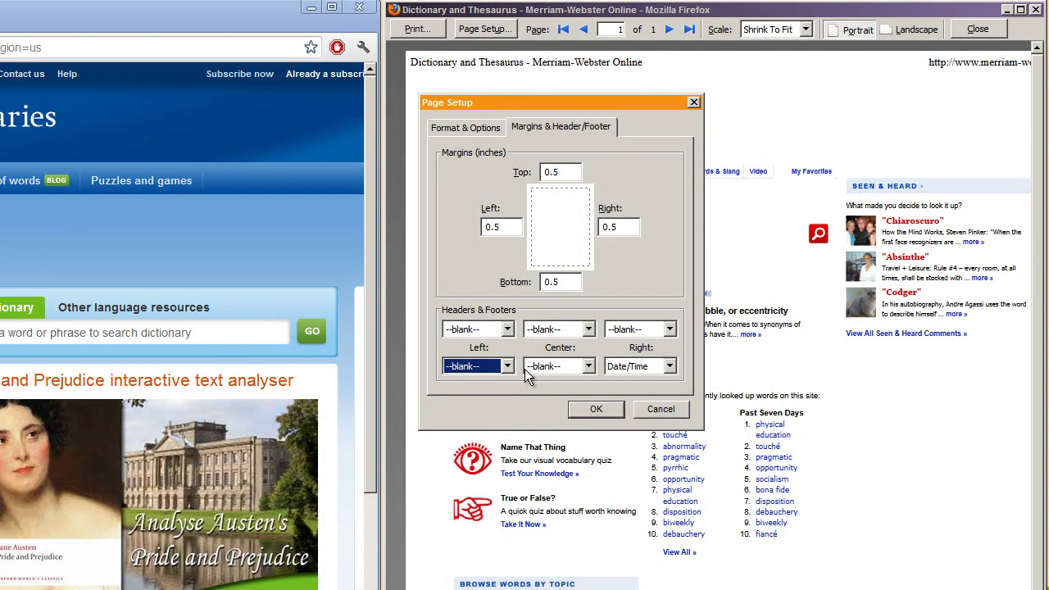
pyautogui.click(557, 366)
pyautogui.click(630, 369)
pyautogui.click(630, 369)
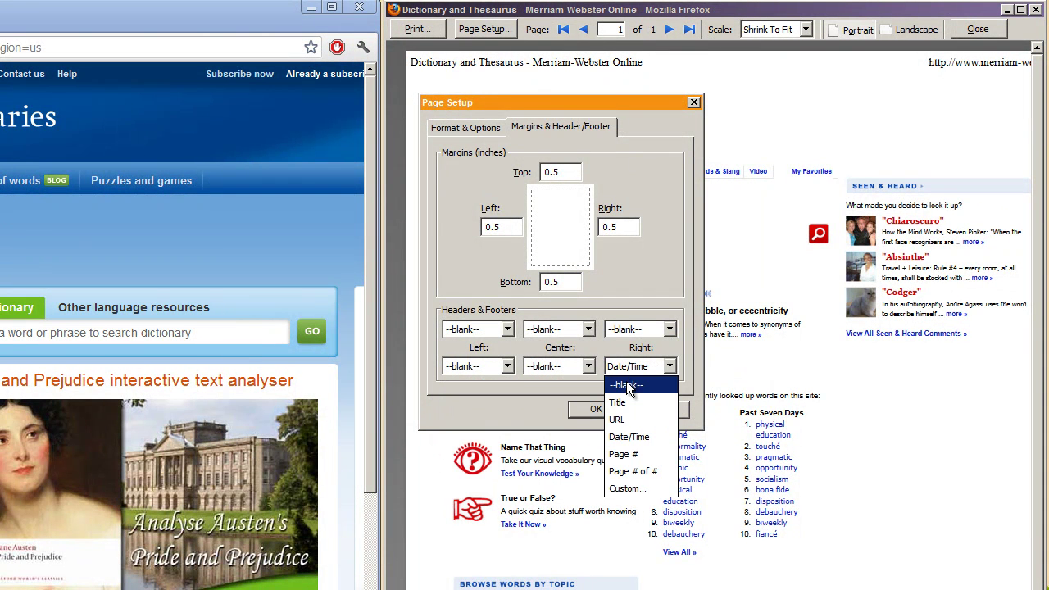
pyautogui.click(626, 384)
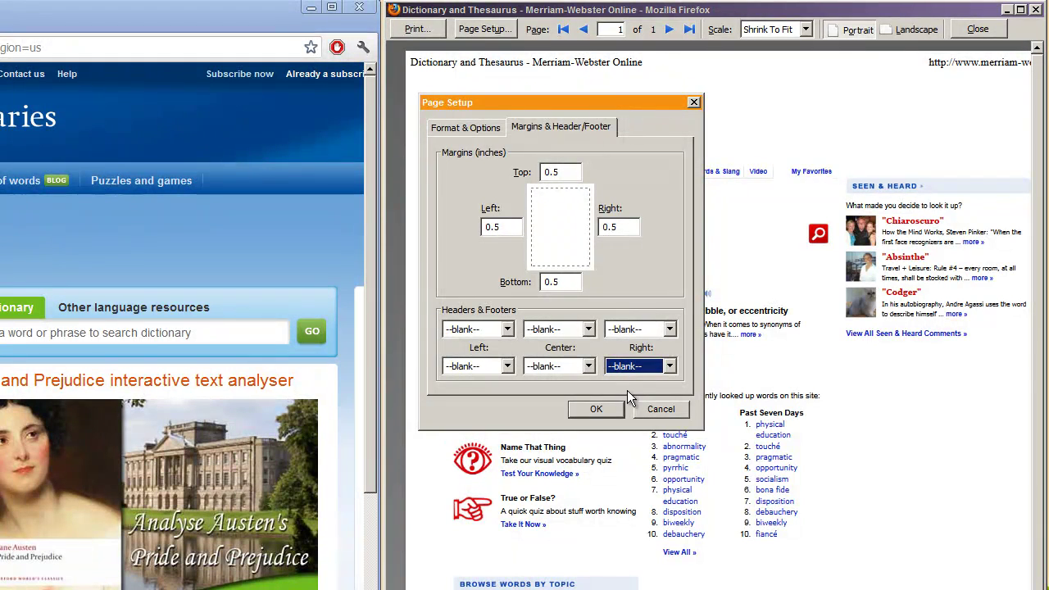
pyautogui.click(597, 409)
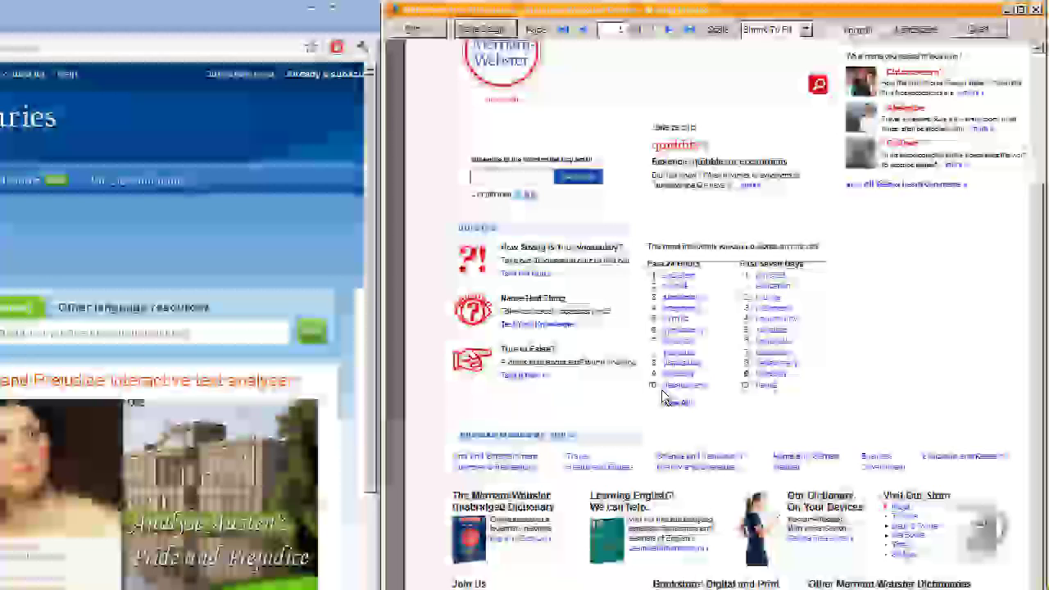
# Step: Reopen Page Setup's Margins & Header/Footer and put Title in the center header
pyautogui.click(482, 29)
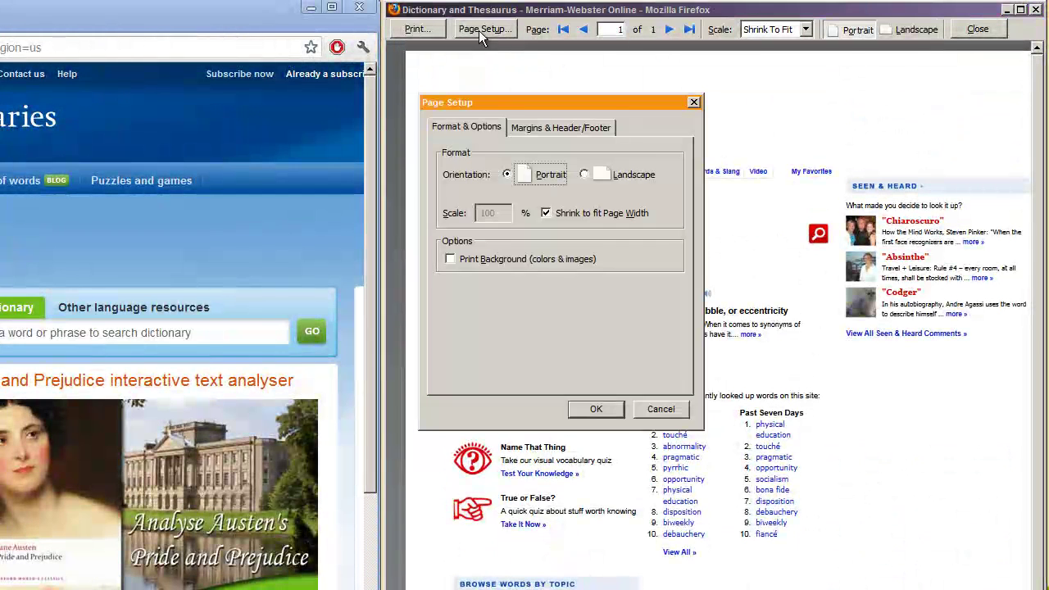
pyautogui.click(561, 132)
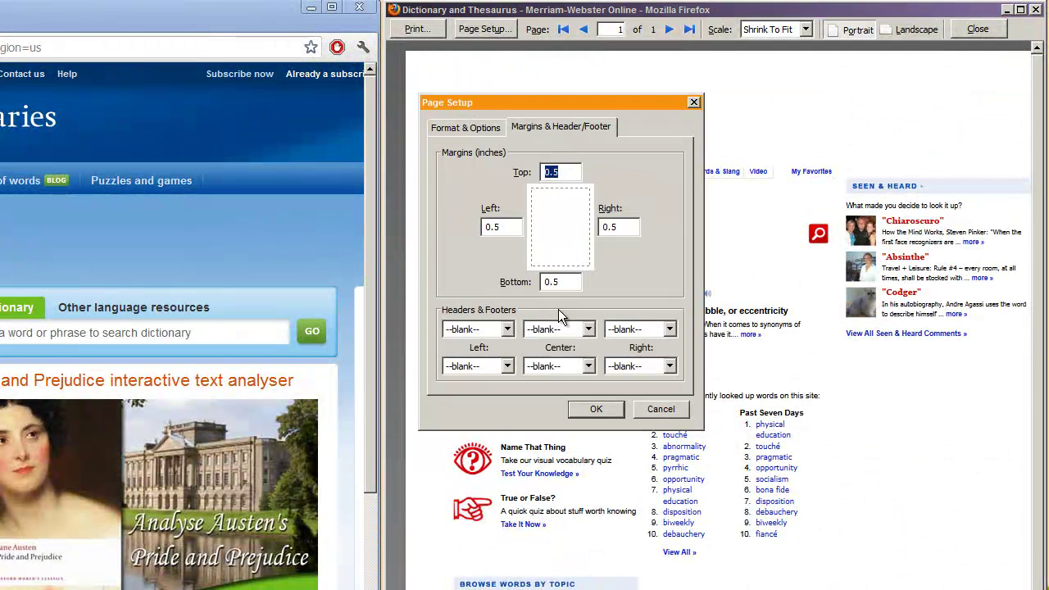
pyautogui.click(555, 332)
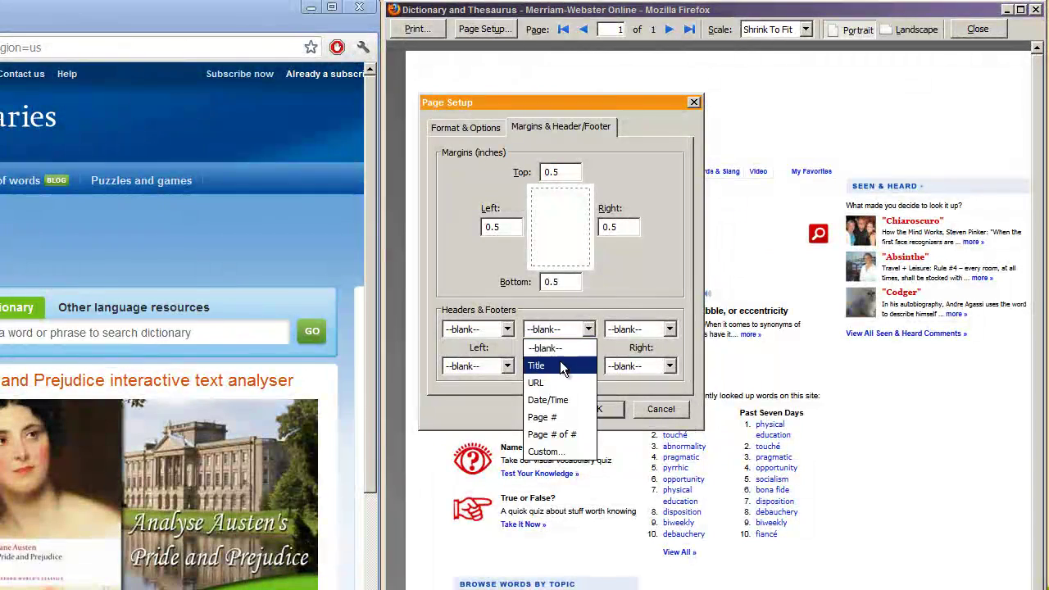
pyautogui.click(561, 365)
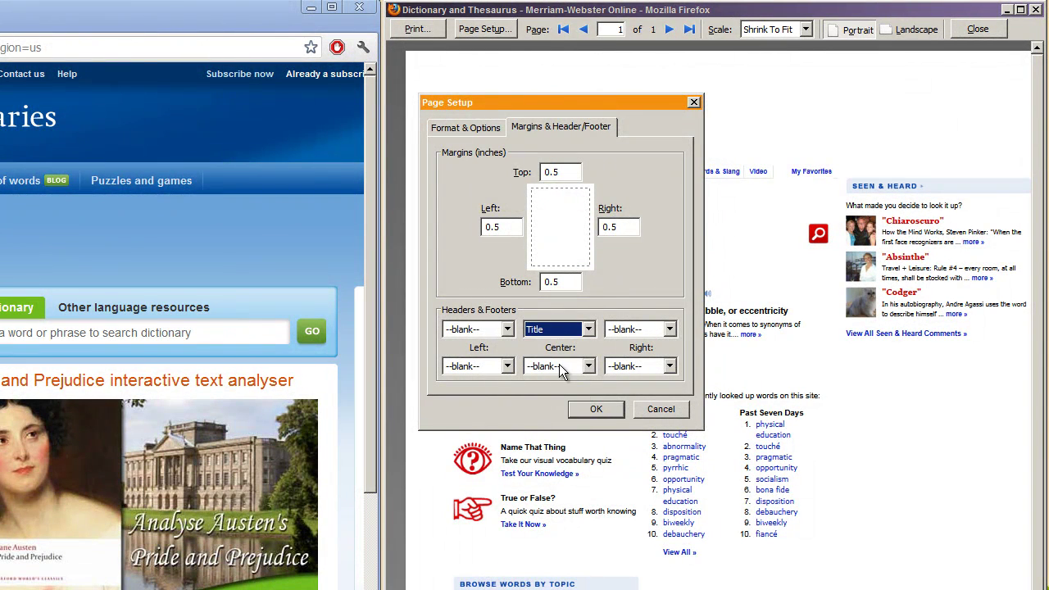
pyautogui.click(560, 366)
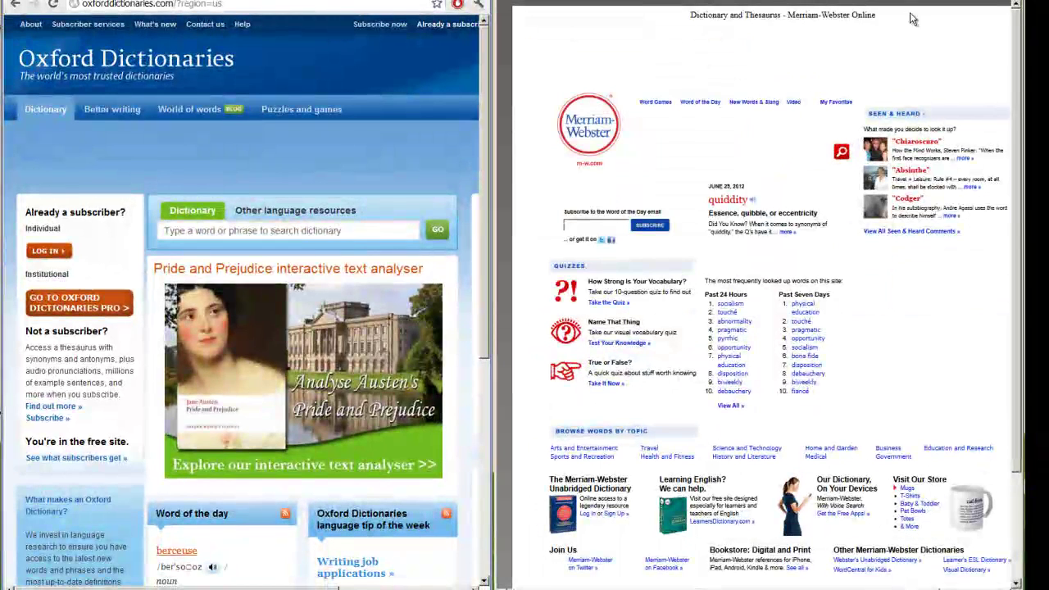
pyautogui.scroll(-1, 679, 355)
pyautogui.scroll(-1, 680, 360)
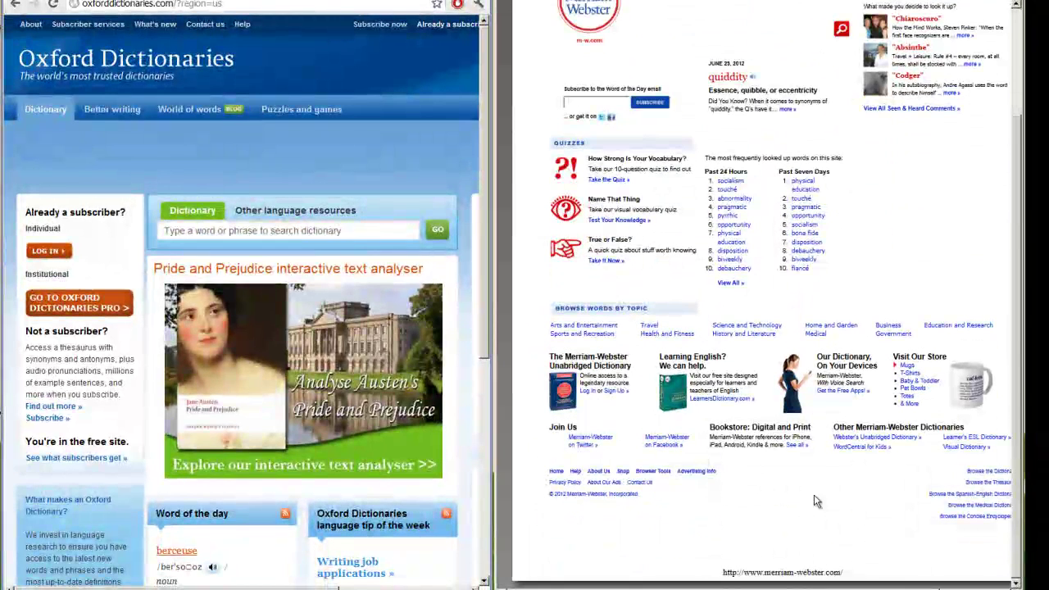
pyautogui.scroll(2, 817, 499)
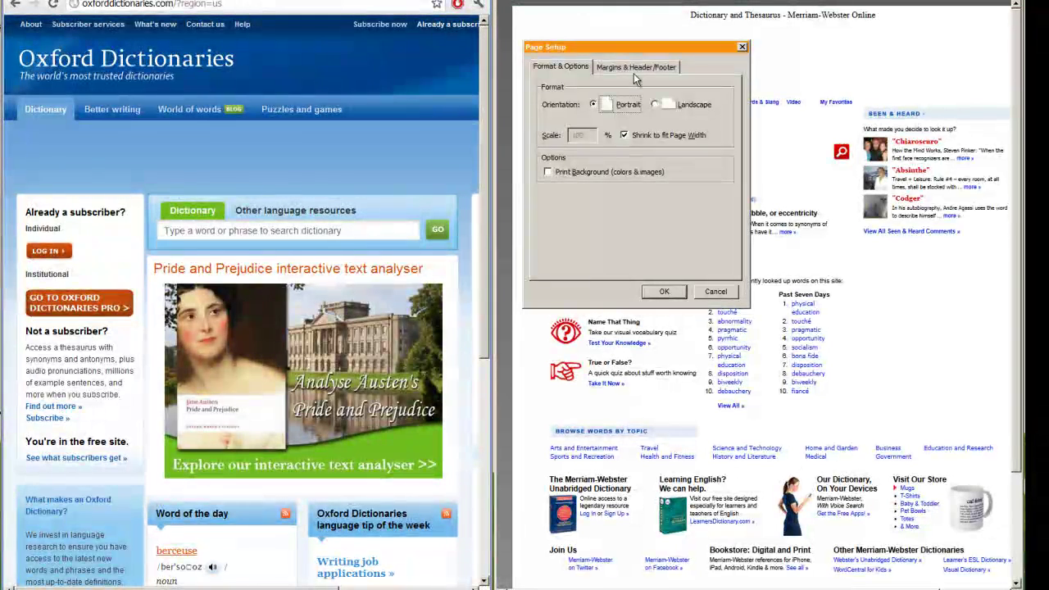
# Step: Set the left header to Date/Time, blank the center header and center footer, and apply
pyautogui.click(636, 66)
pyautogui.click(570, 228)
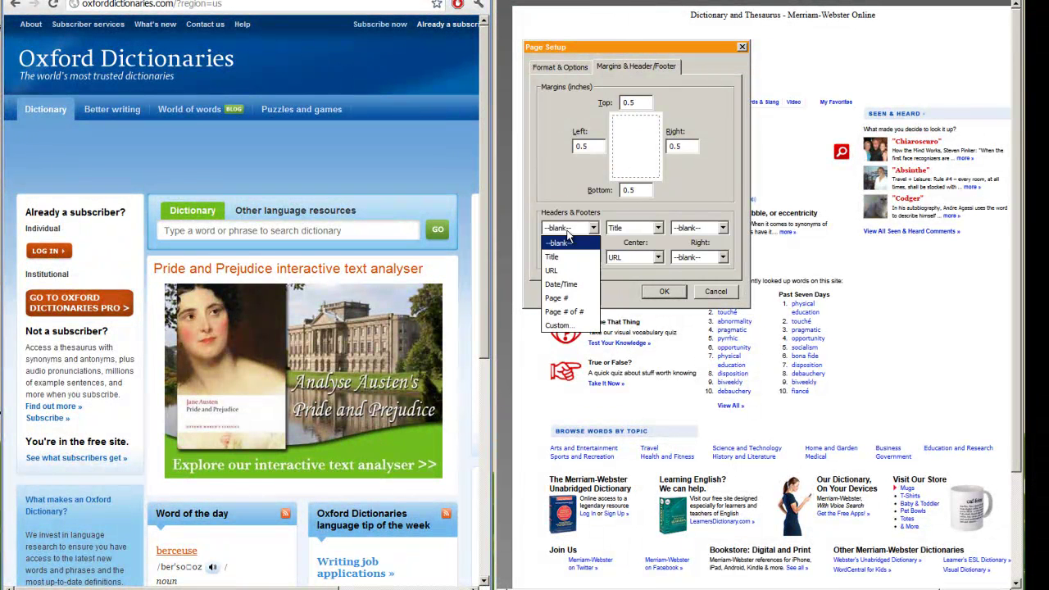
pyautogui.click(584, 283)
pyautogui.click(642, 228)
pyautogui.click(642, 241)
pyautogui.click(642, 258)
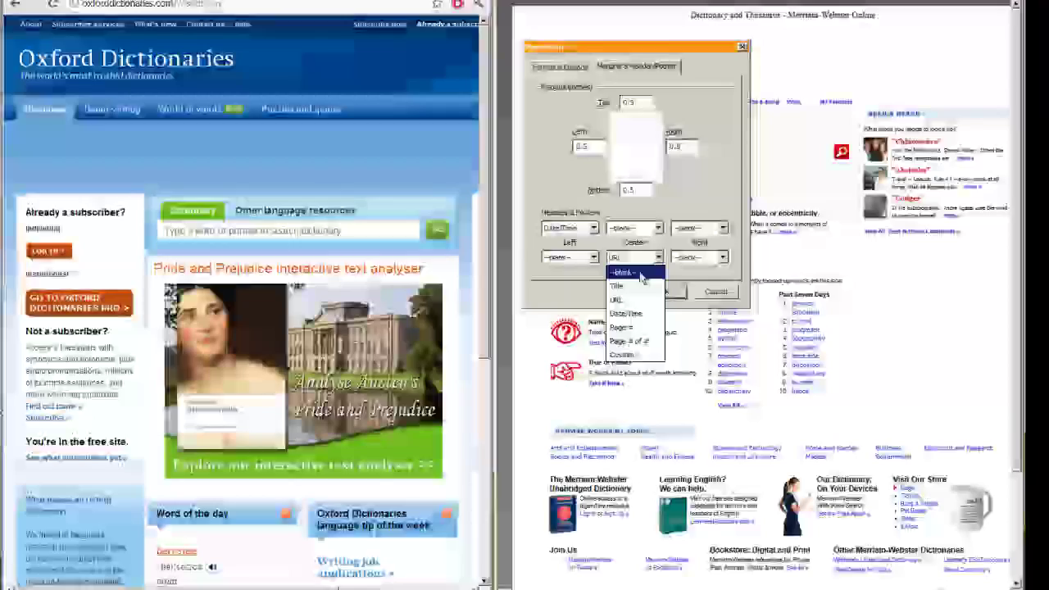
pyautogui.click(639, 271)
pyautogui.click(664, 291)
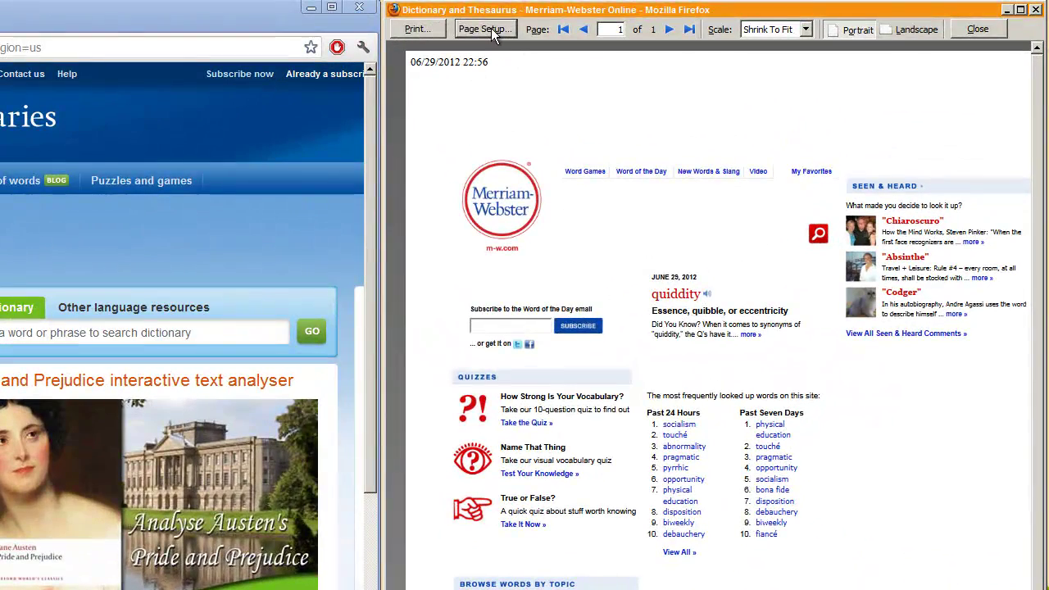
pyautogui.click(496, 23)
pyautogui.click(591, 129)
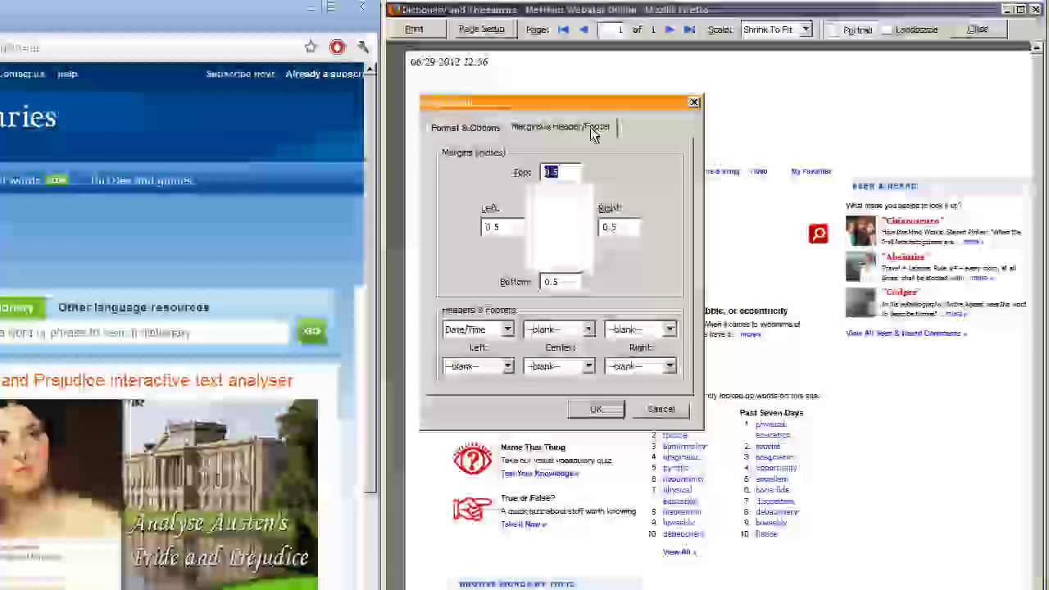
# Step: Replace the Date/Time left header with custom text 'Thanks for watching'
pyautogui.click(507, 329)
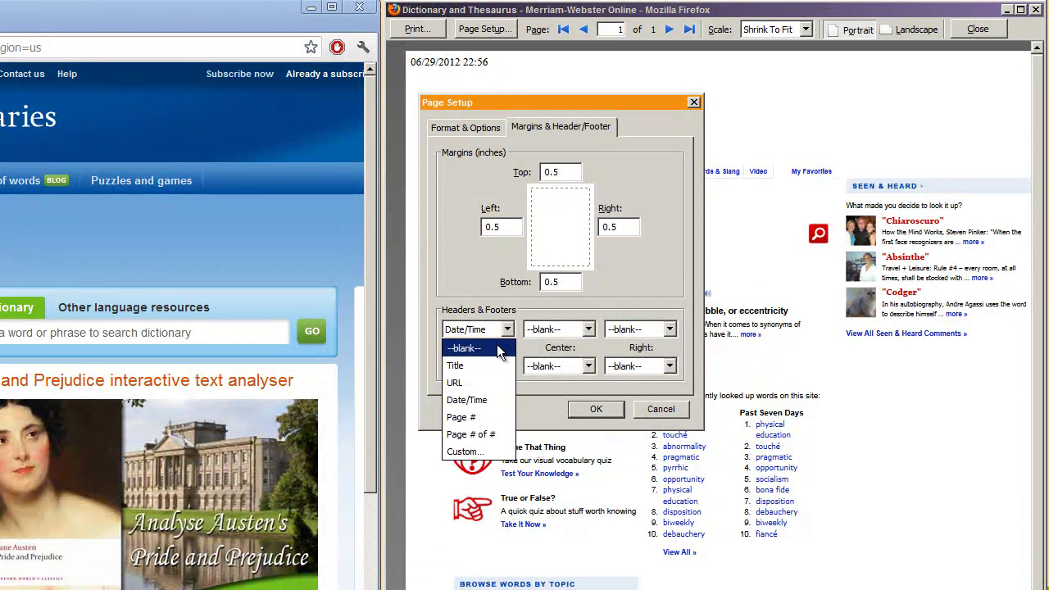
pyautogui.click(502, 348)
pyautogui.click(507, 329)
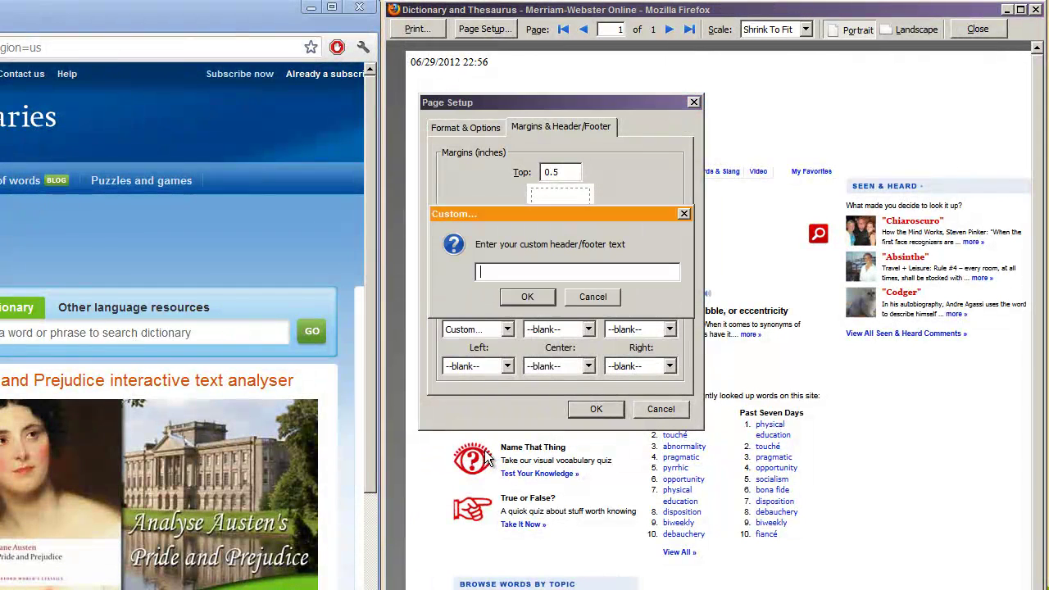
pyautogui.click(465, 452)
pyautogui.write('Tha')
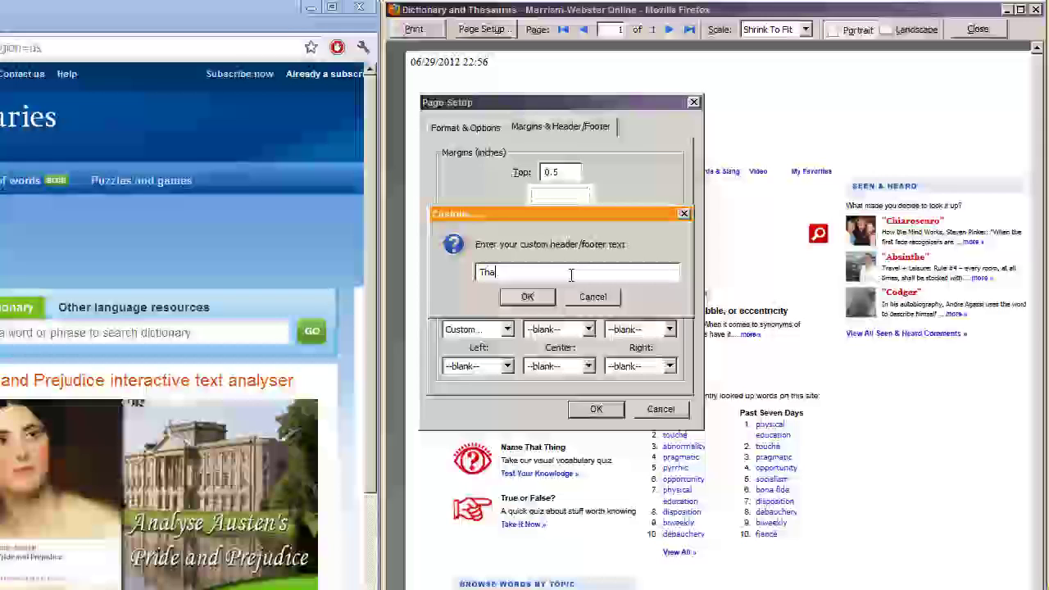
pyautogui.write('nks for watching')
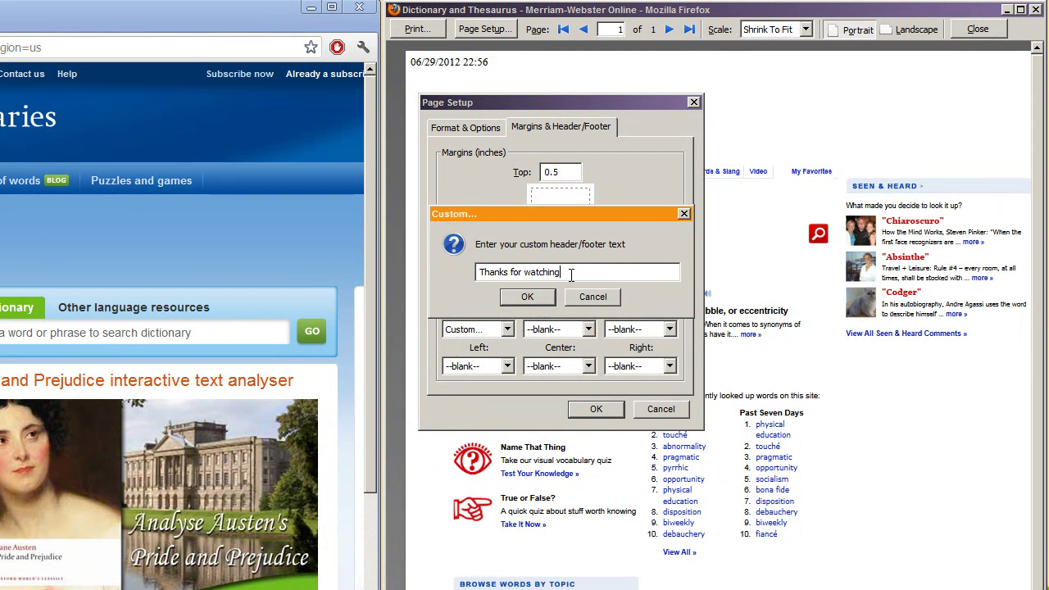
pyautogui.press('Return')
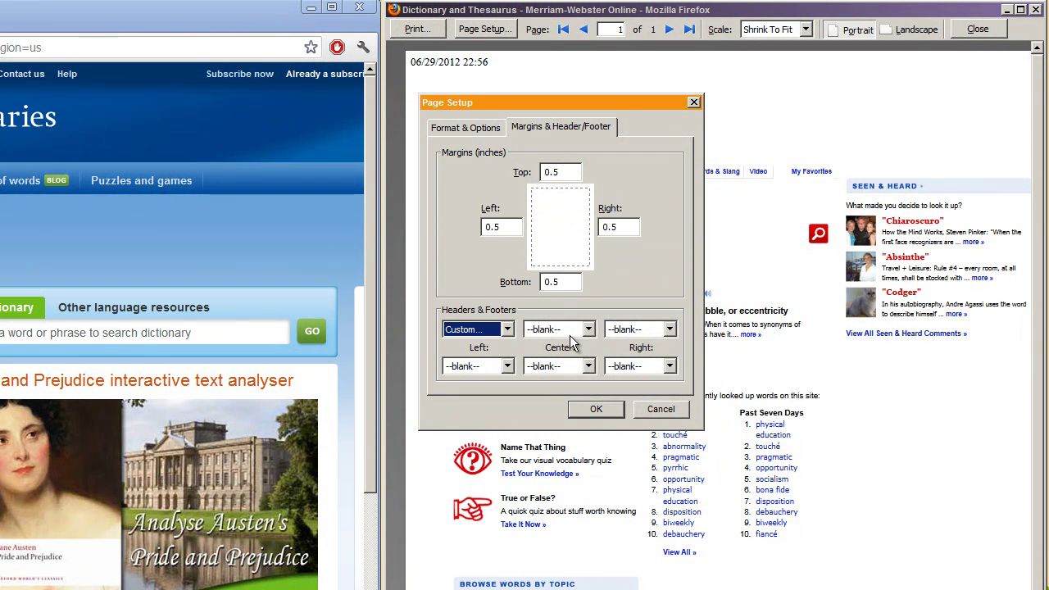
# Step: Set the center footer to custom text 'Your base are belong to us' and apply
pyautogui.click(574, 367)
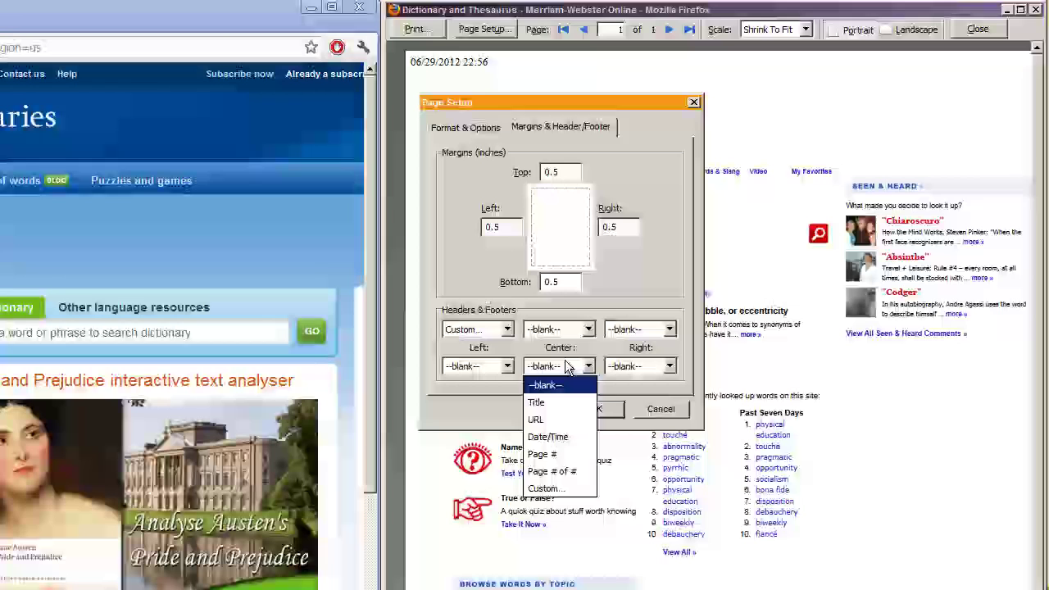
pyautogui.click(556, 489)
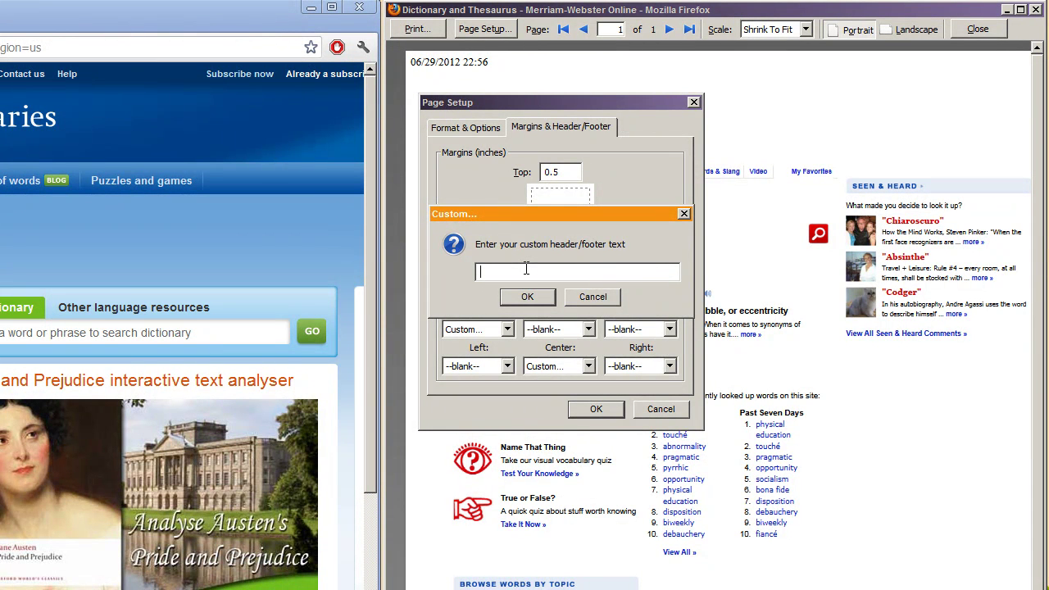
pyautogui.write('Your base are belong to us')
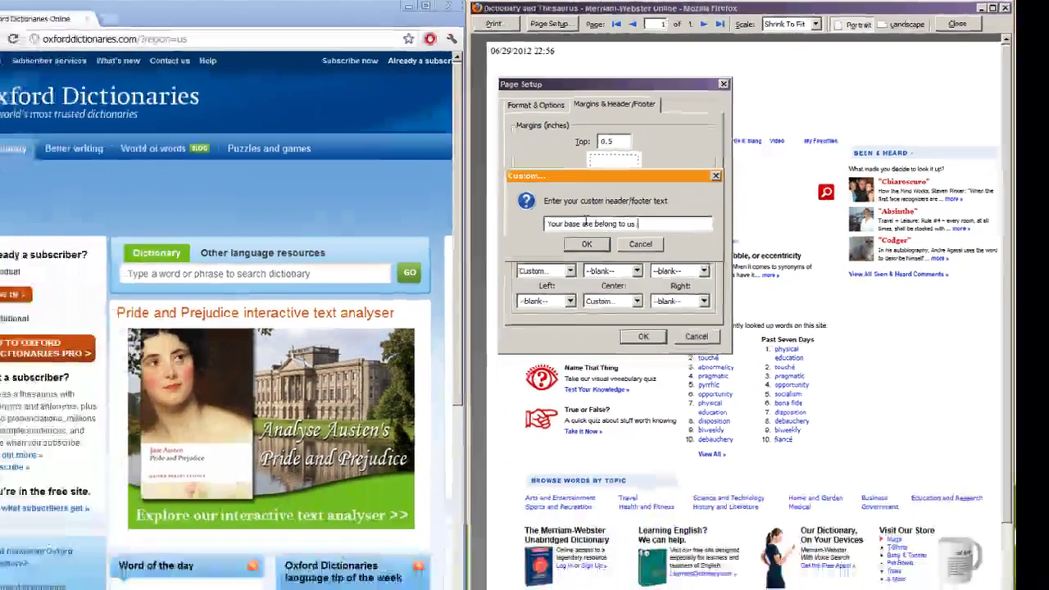
pyautogui.press('Return')
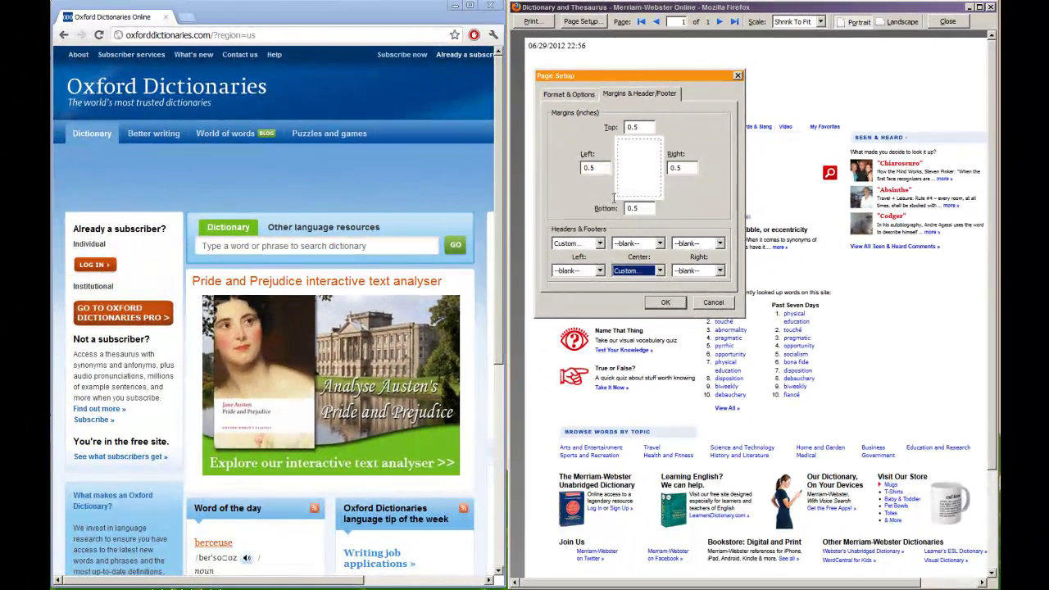
pyautogui.click(654, 305)
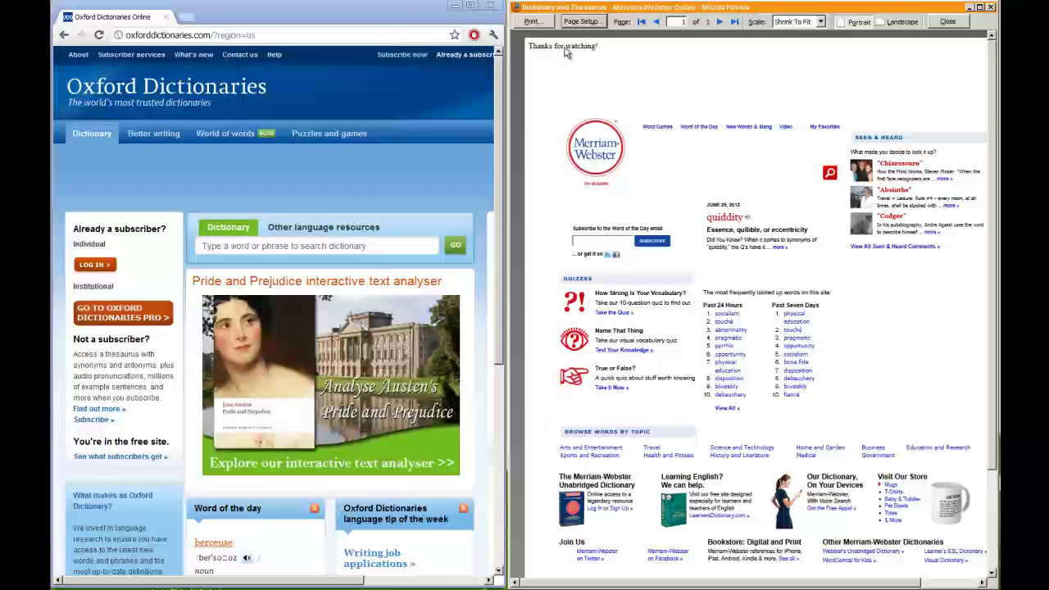
# Step: Scroll Firefox's preview down to the footer, then open Chrome's print preview of the Oxford page with Ctrl+P
pyautogui.scroll(-3, 721, 385)
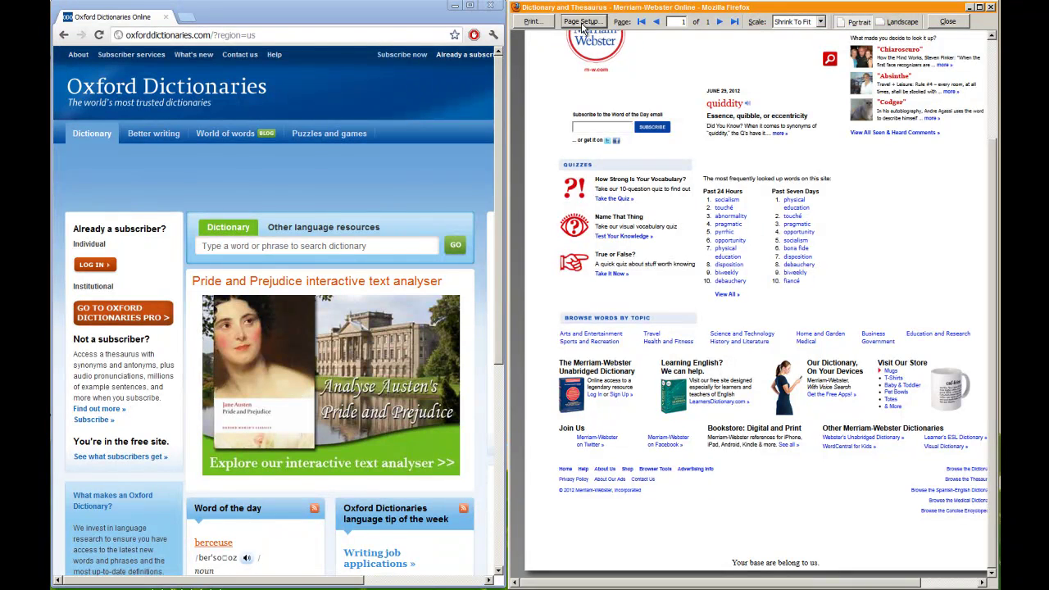
pyautogui.click(360, 18)
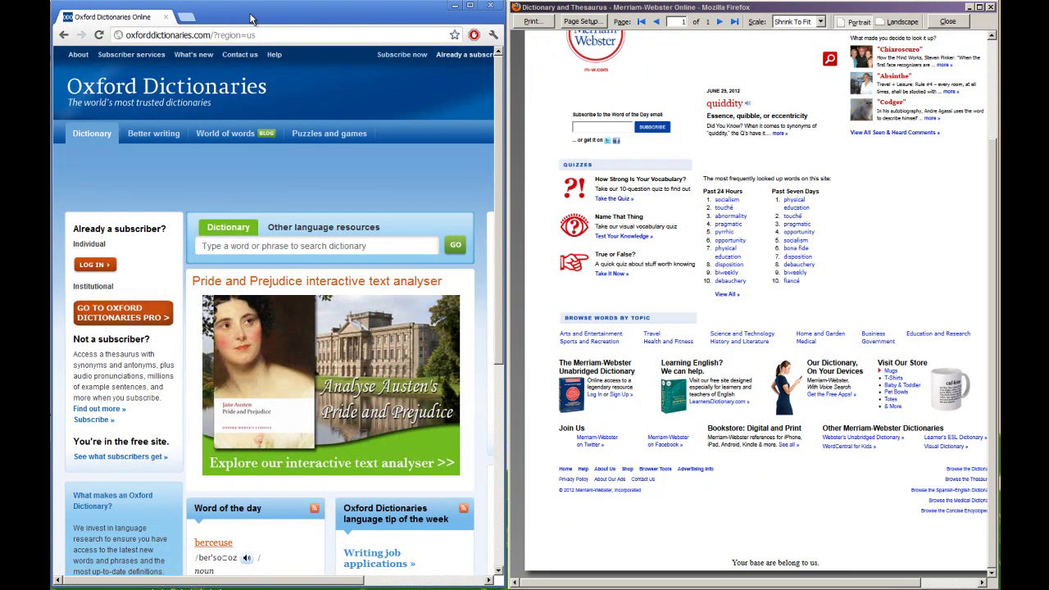
pyautogui.hotkey('ctrl', 'p')
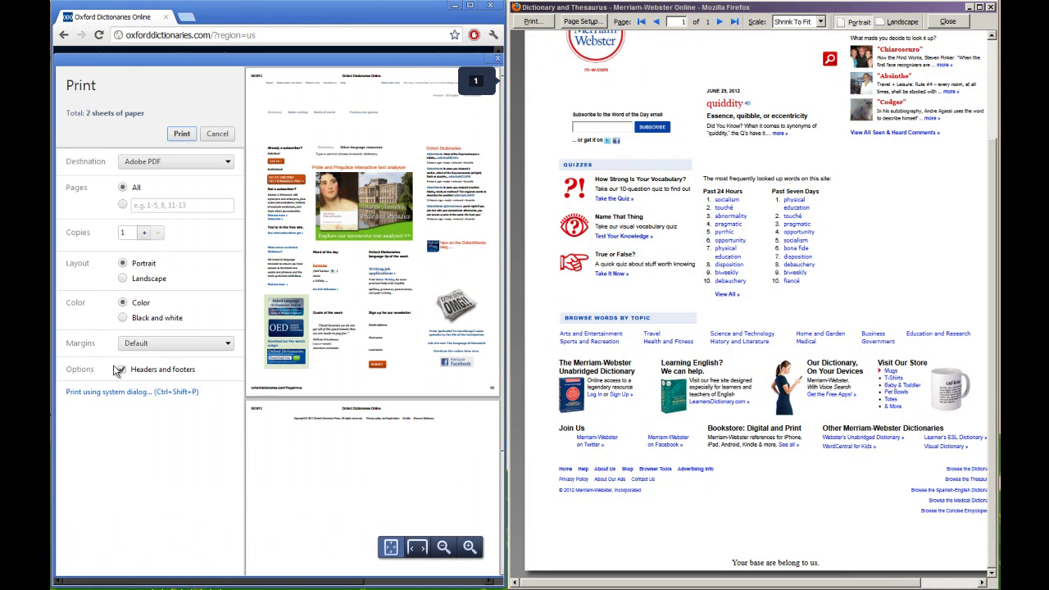